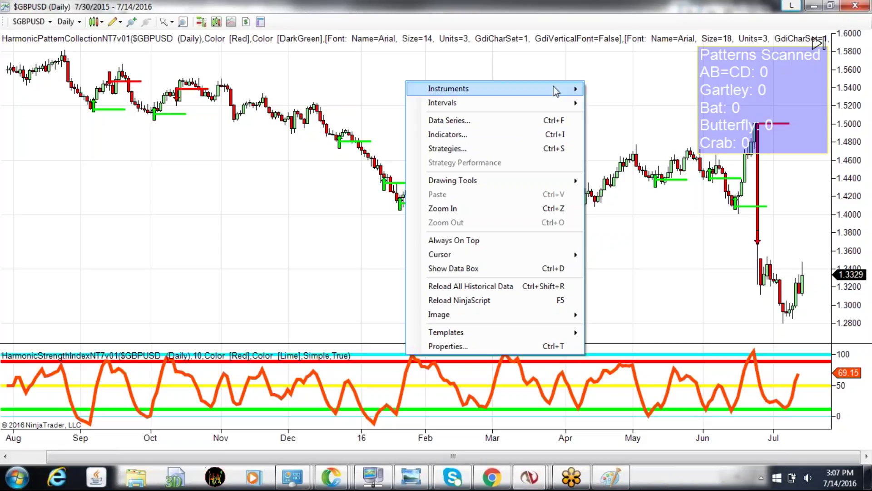
# - Bring up the context menu over the GBPUSD daily chart
pyautogui.moveTo(556, 91)
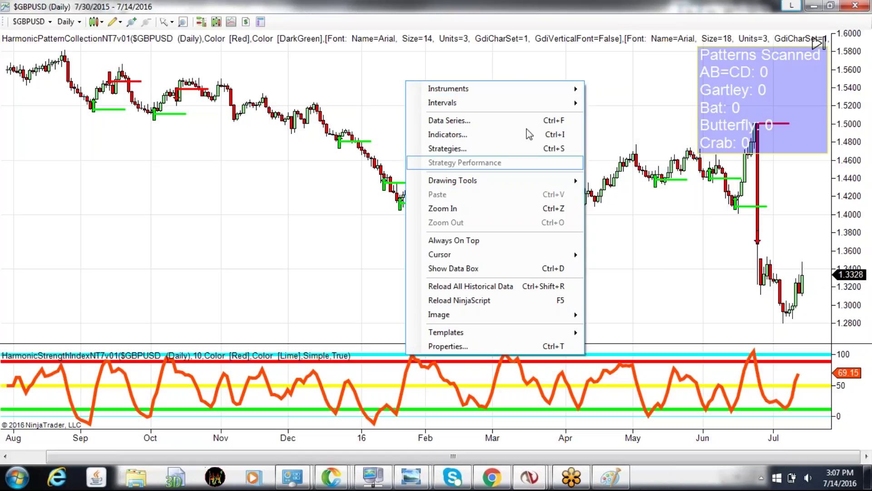
# - Open the Indicators dialog and scroll to HarmonicPatternCollection's Harmonic Patterns Scanner settings
pyautogui.click(511, 135)
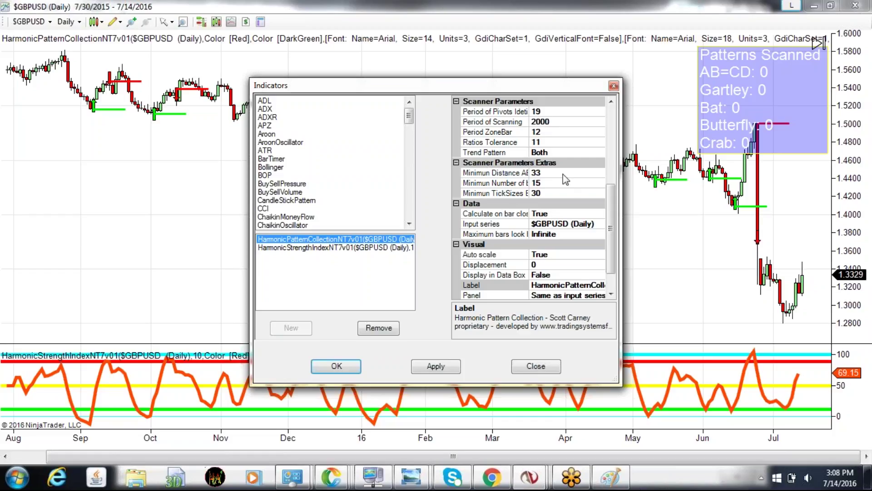
pyautogui.moveTo(615, 252); pyautogui.dragTo(616, 192)
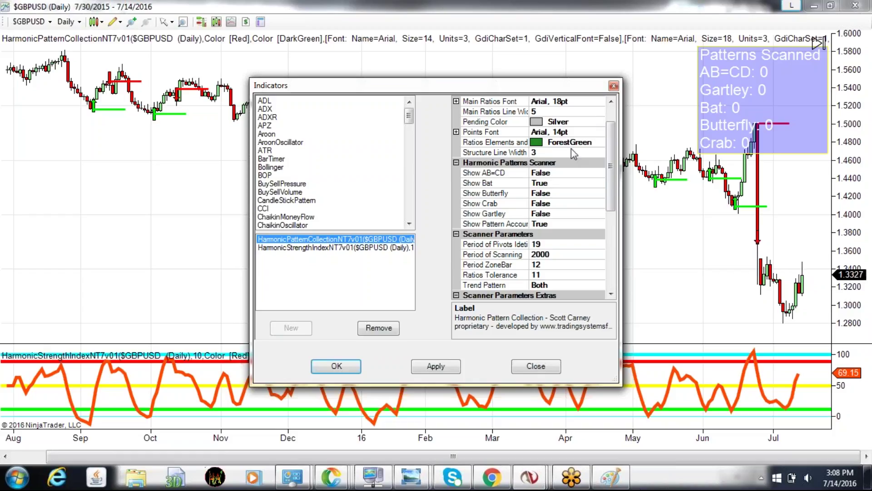
# - Set Show AB=CD to True and Show Bat to False in the scanner settings
pyautogui.click(545, 174)
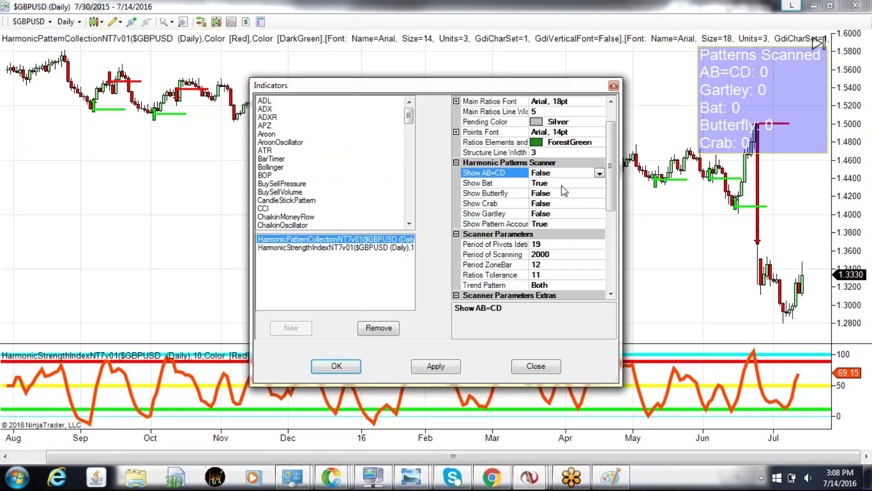
pyautogui.doubleClick(556, 173)
pyautogui.click(599, 173)
pyautogui.click(563, 182)
pyautogui.click(557, 183)
pyautogui.doubleClick(557, 183)
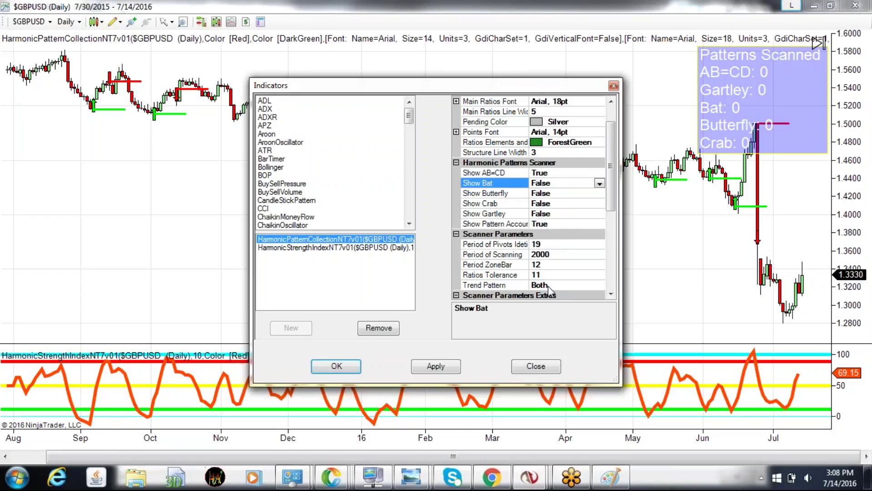
pyautogui.moveTo(611, 188); pyautogui.dragTo(607, 267)
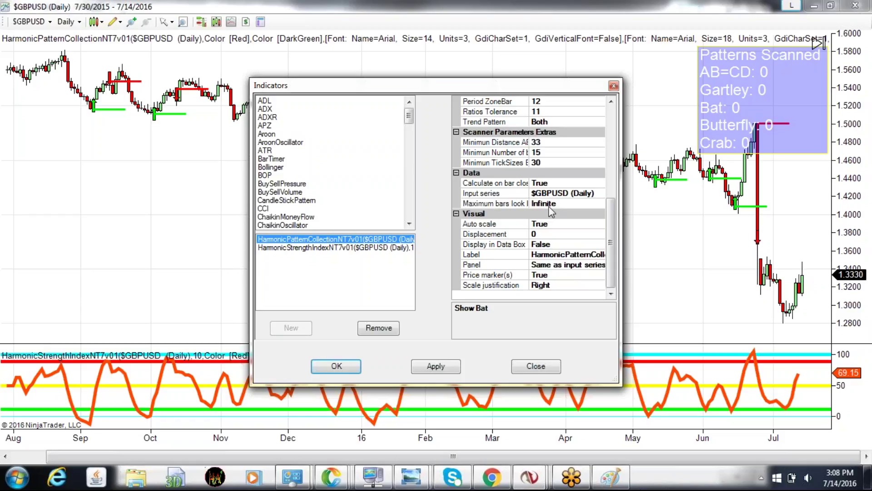
# - Set Maximum bars look back to TwoHundredFiftySix in the Data section
pyautogui.doubleClick(561, 204)
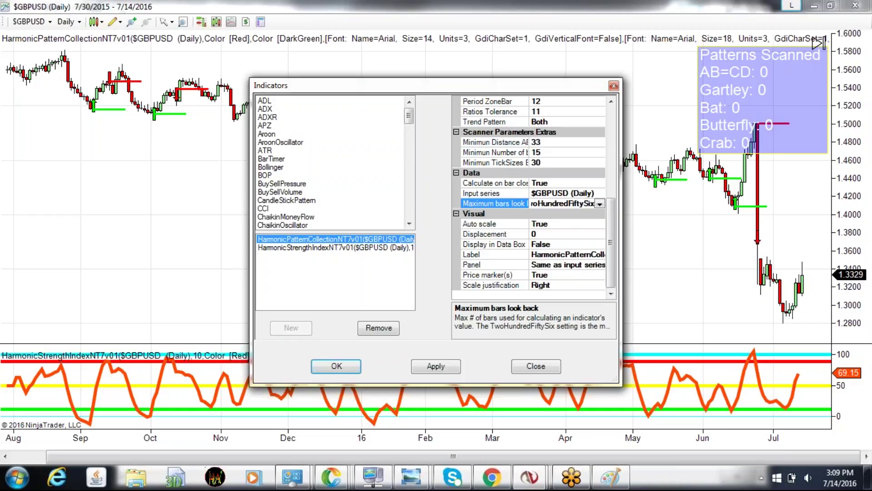
pyautogui.click(600, 203)
pyautogui.click(563, 212)
pyautogui.click(563, 223)
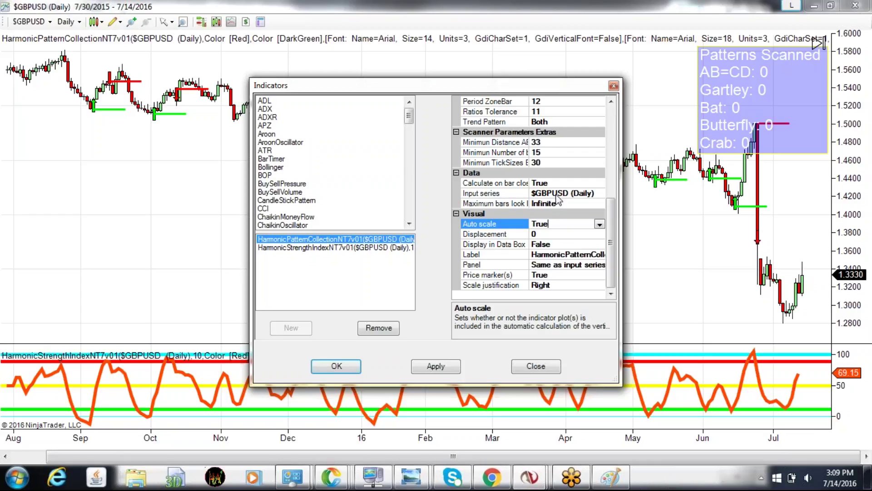
pyautogui.click(597, 204)
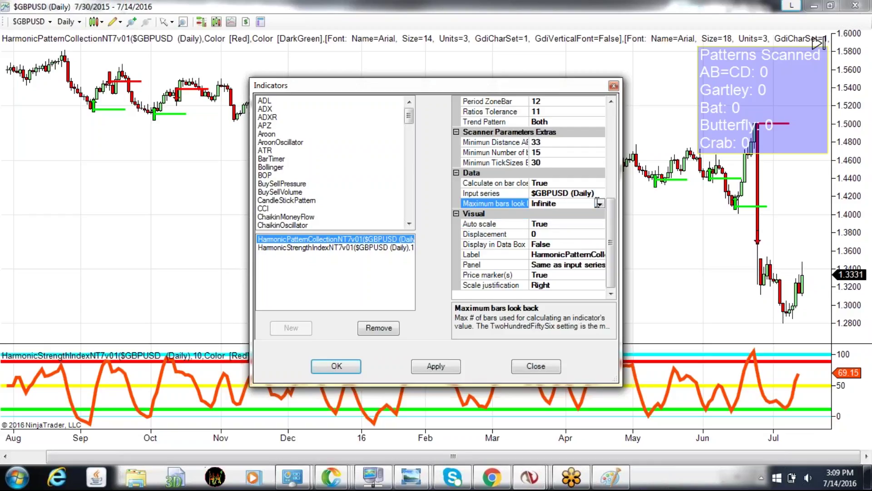
pyautogui.click(600, 205)
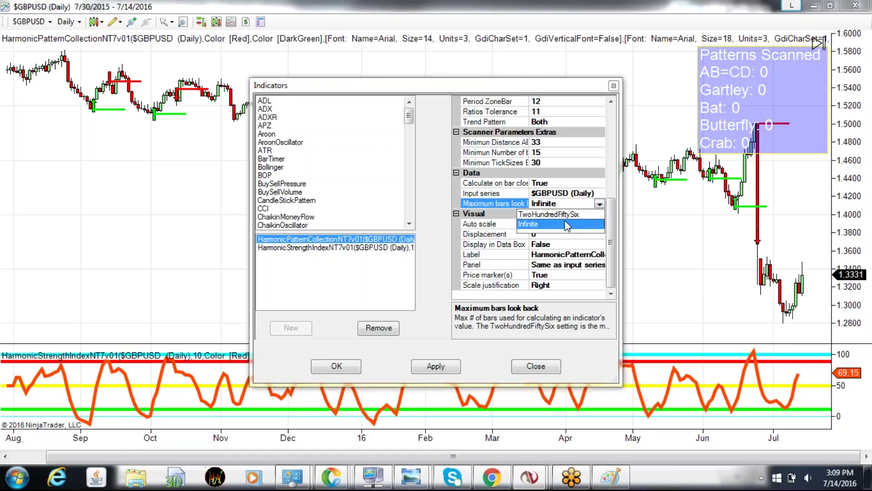
pyautogui.click(561, 214)
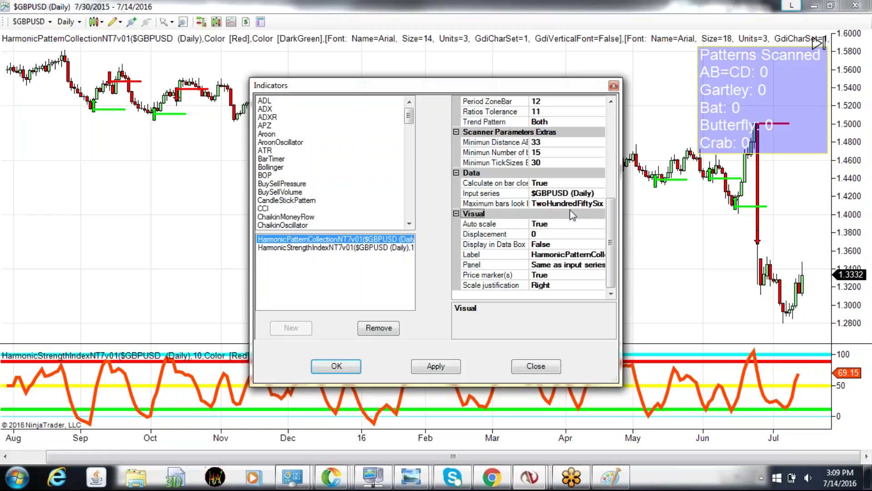
# - Apply the settings and close the Indicators dialog so three AB=CD patterns are drawn
pyautogui.click(435, 366)
pyautogui.click(330, 367)
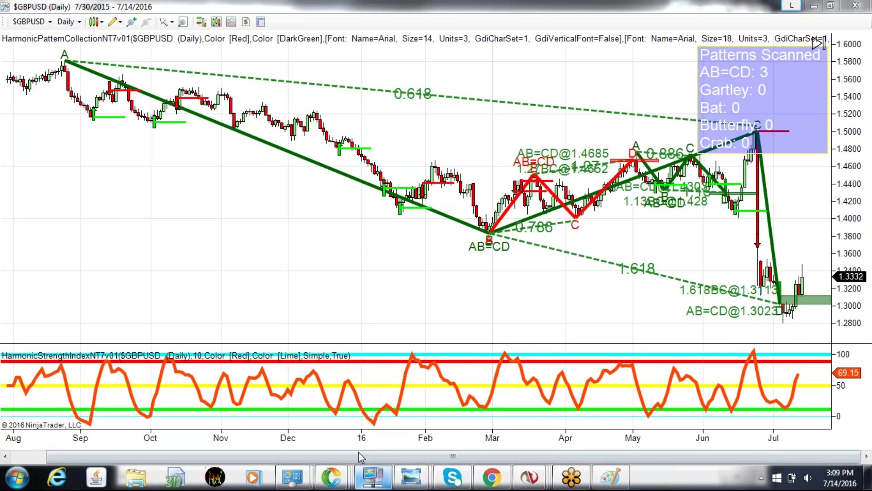
# - Compress the bars and pan left to show the full year with space after the latest bar
pyautogui.scroll(-2, 425, 437)
pyautogui.scroll(2, 425, 438)
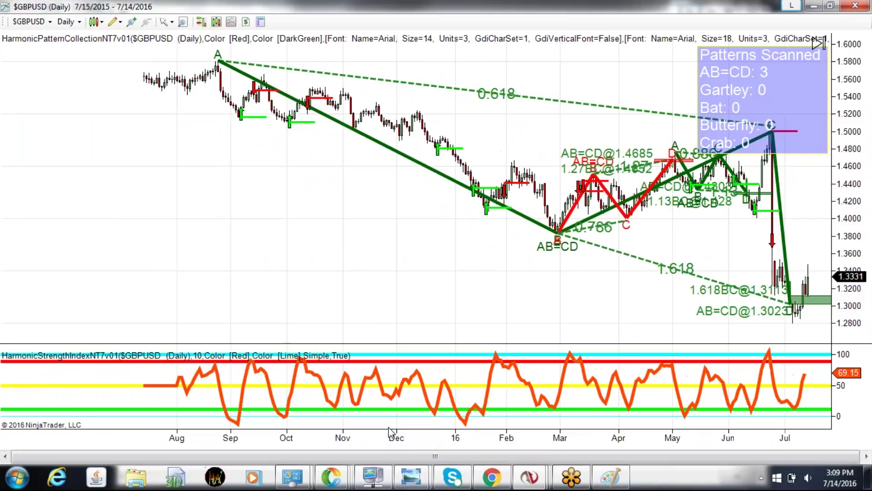
pyautogui.moveTo(327, 255); pyautogui.dragTo(214, 245)
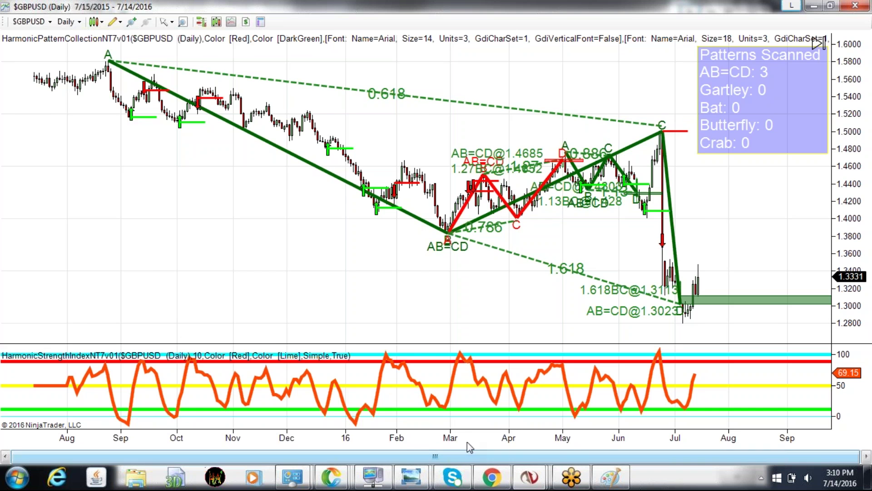
# - Zoom in, stretch the price scale, and pan back to the February 2016 AB=CD patterns
pyautogui.scroll(2, 454, 346)
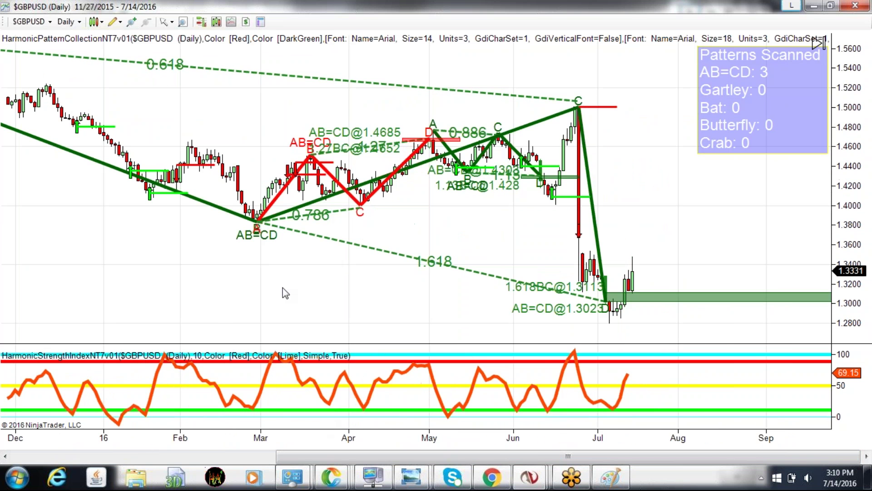
pyautogui.scroll(-2, 292, 292)
pyautogui.scroll(-2, 563, 250)
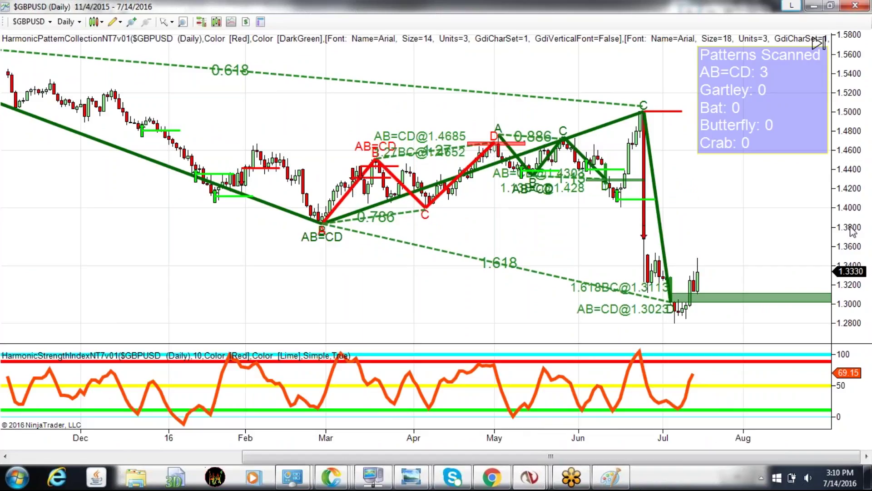
pyautogui.moveTo(852, 231); pyautogui.dragTo(850, 272)
pyautogui.scroll(1, 554, 277)
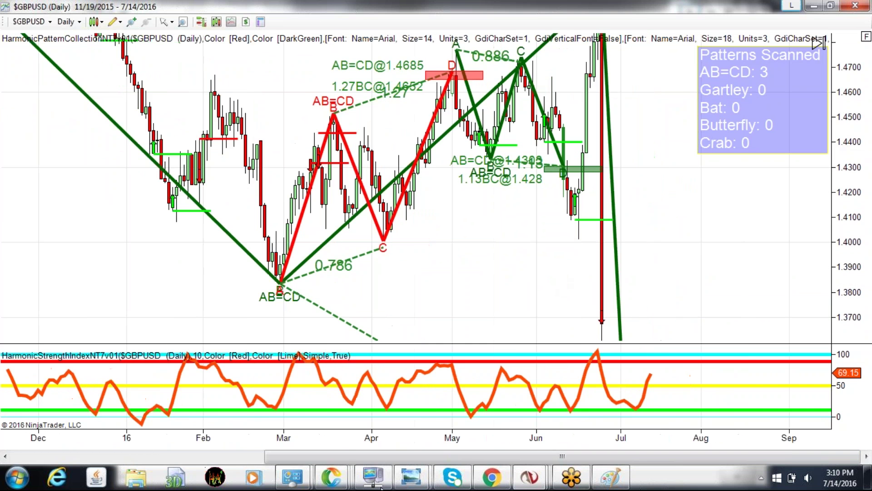
pyautogui.scroll(2, 302, 418)
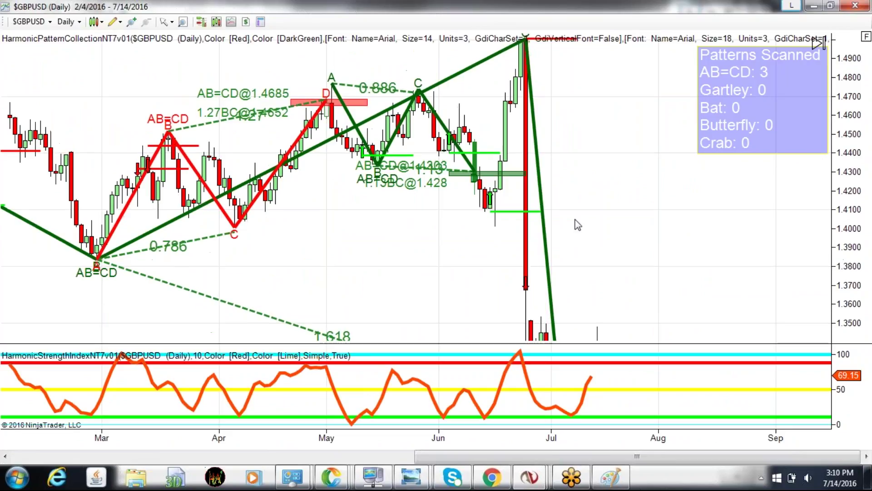
pyautogui.moveTo(374, 239); pyautogui.dragTo(487, 263)
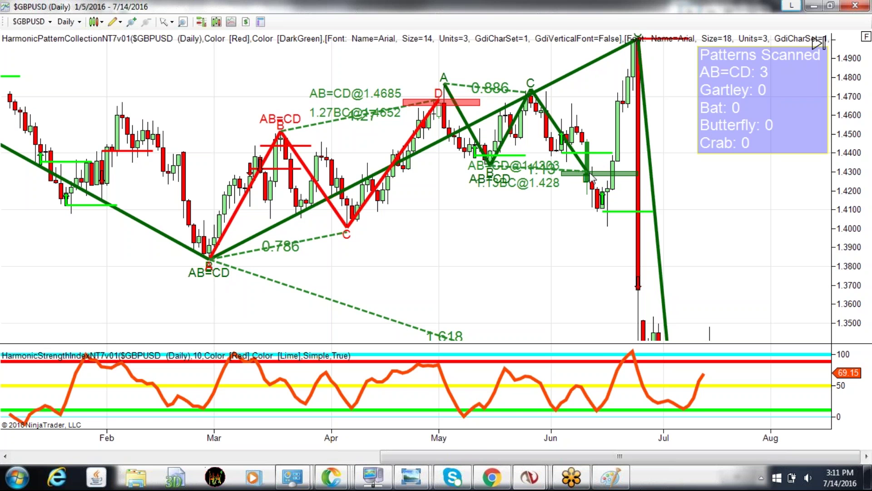
# - Zoom further in and pan across April–July 2016 to the late-June drop to 1.3113
pyautogui.scroll(3, 552, 437)
pyautogui.scroll(5, 494, 306)
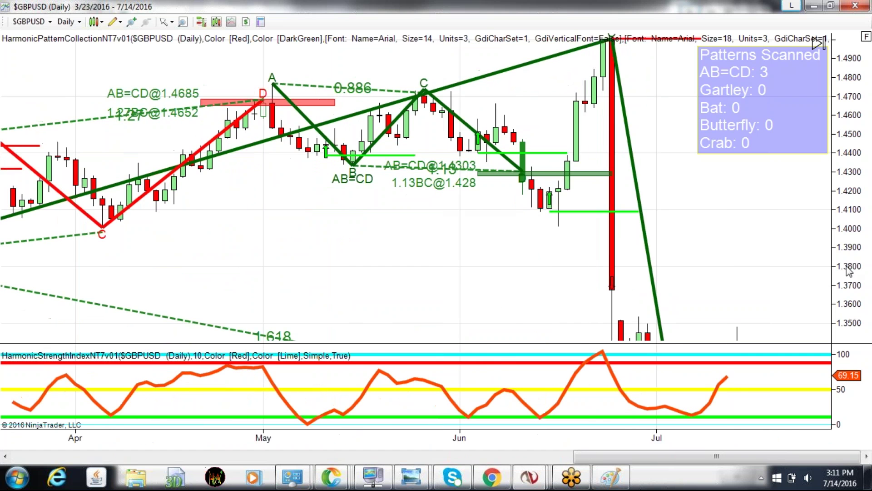
pyautogui.moveTo(844, 205)
pyautogui.mouseDown()
pyautogui.moveTo(826, 169)
pyautogui.moveTo(859, 208)
pyautogui.mouseUp()
pyautogui.scroll(1, 866, 109)
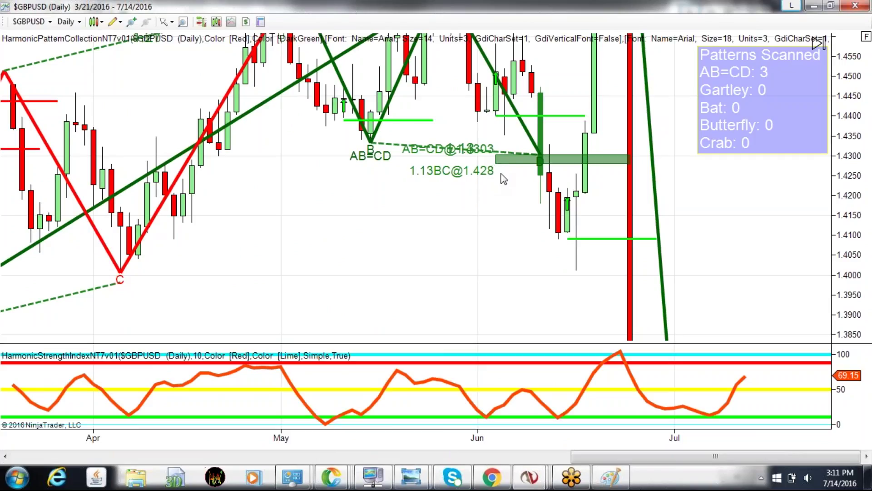
pyautogui.moveTo(500, 172); pyautogui.dragTo(461, 171)
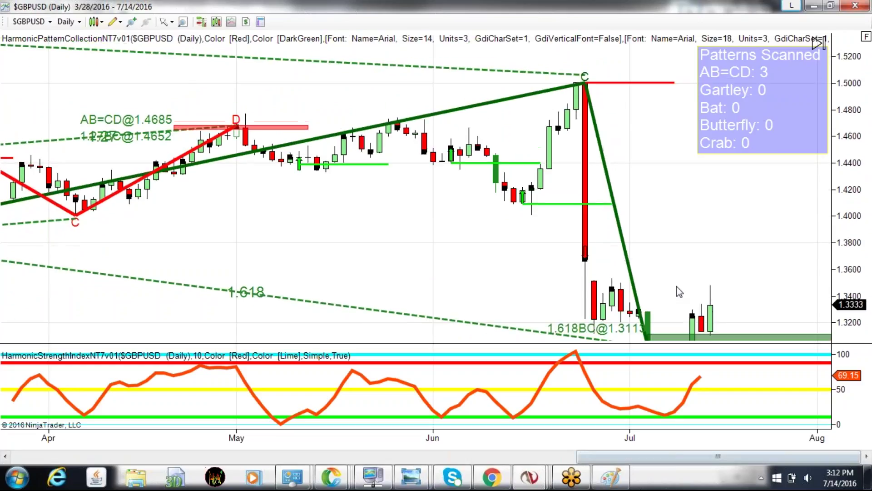
# - Zoom out and compress the time axis to show the full year with all three AB=CD patterns
pyautogui.scroll(-3, 624, 207)
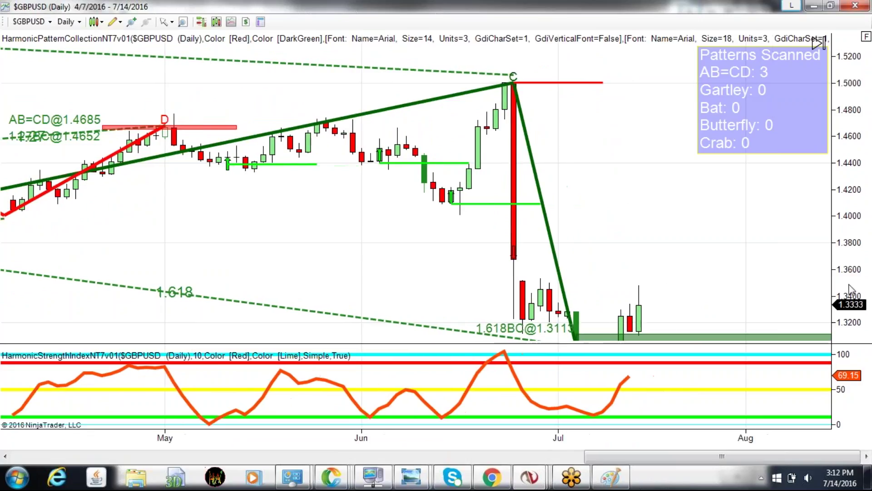
pyautogui.scroll(-2, 710, 270)
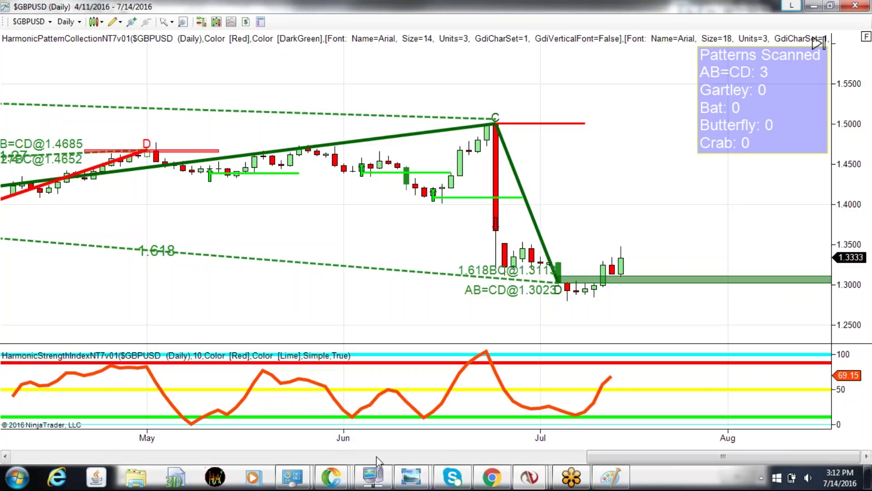
pyautogui.scroll(-3, 409, 205)
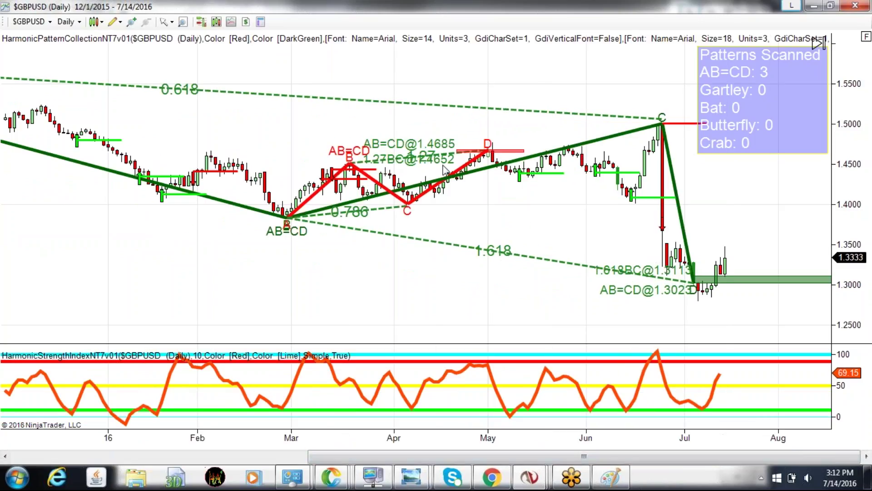
pyautogui.scroll(-3, 487, 129)
pyautogui.scroll(-1, 487, 69)
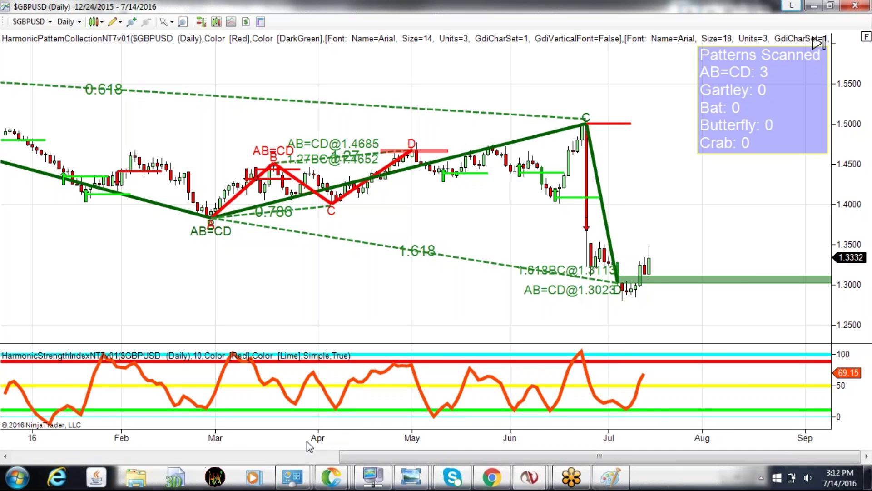
pyautogui.moveTo(350, 447); pyautogui.dragTo(434, 448)
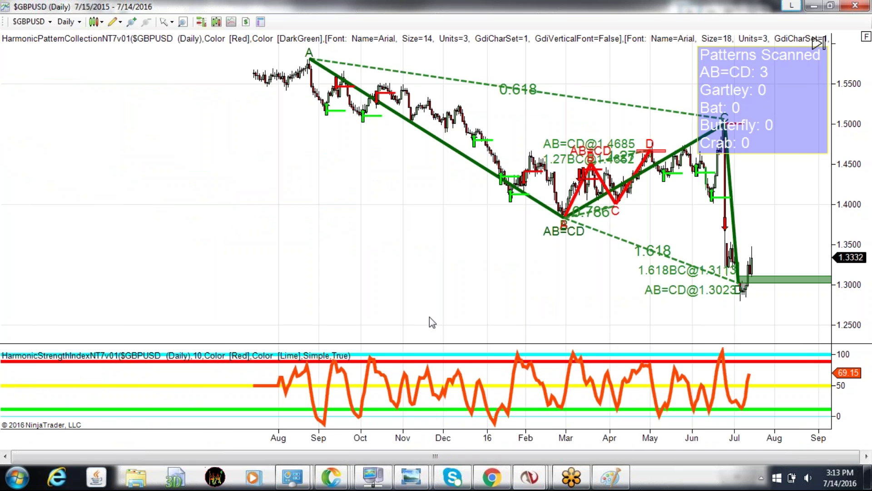